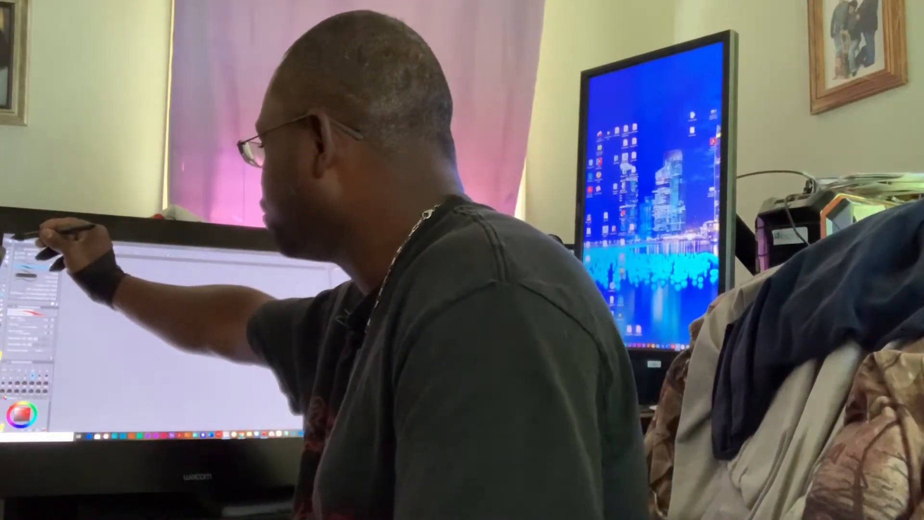
Create a new 3035 × 2150 px color illustration canvas at 300 resolution and choose the Lighter pencil.
left_click(13, 238)
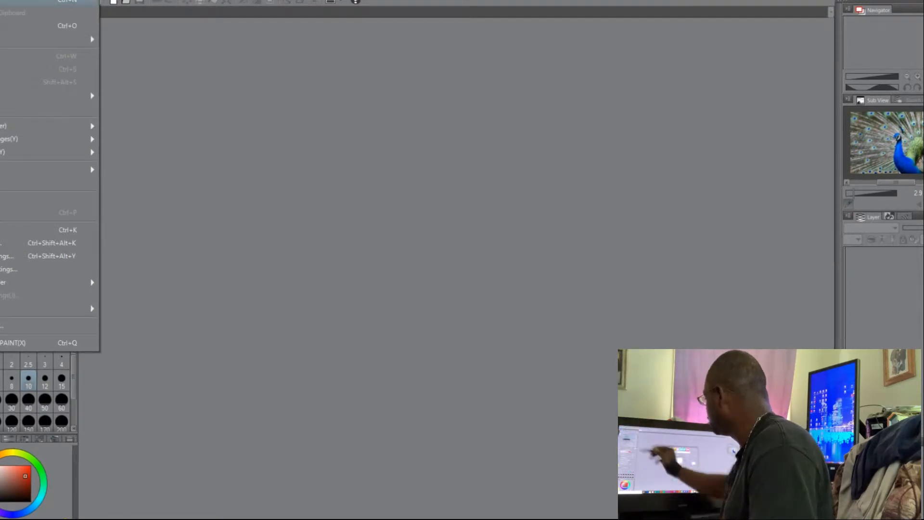
left_click(29, 2)
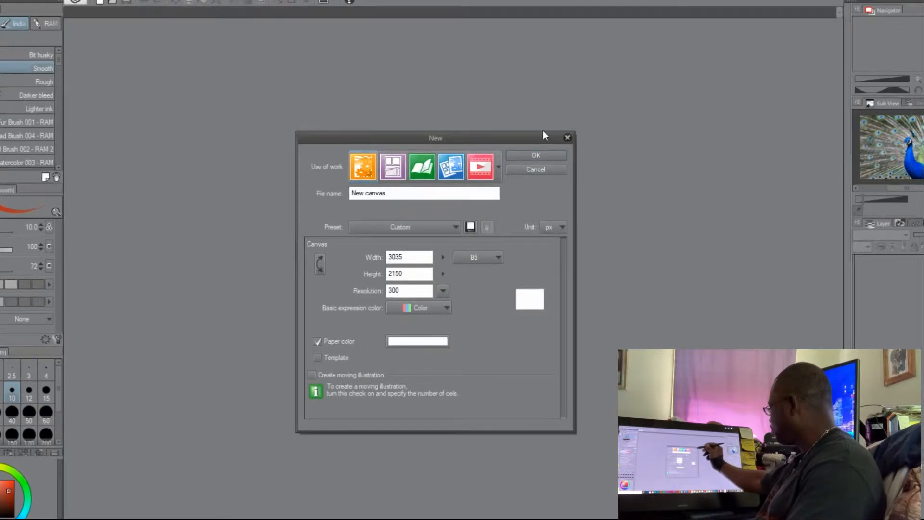
left_click(548, 155)
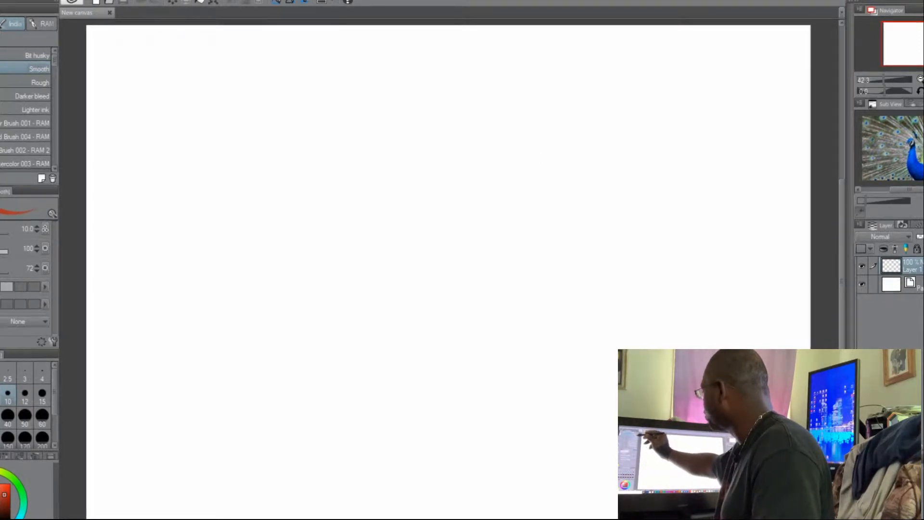
key("p")
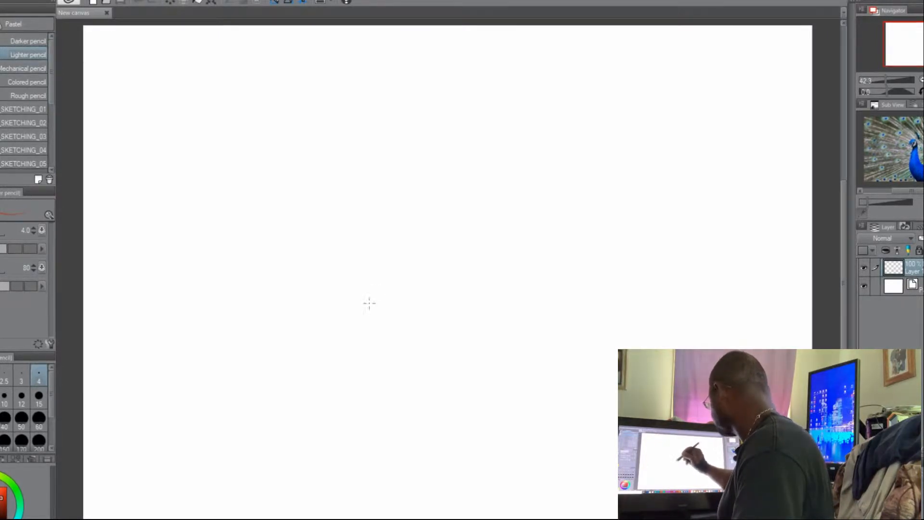
left_click(378, 324)
left_click_drag(358, 311, 374, 322)
left_click(375, 324)
left_click(375, 324)
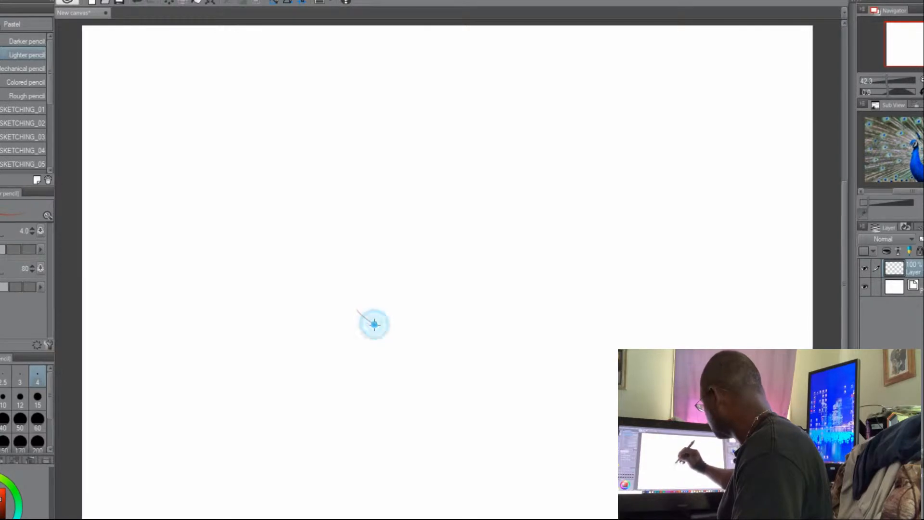
left_click(374, 328)
key("ctrl+z")
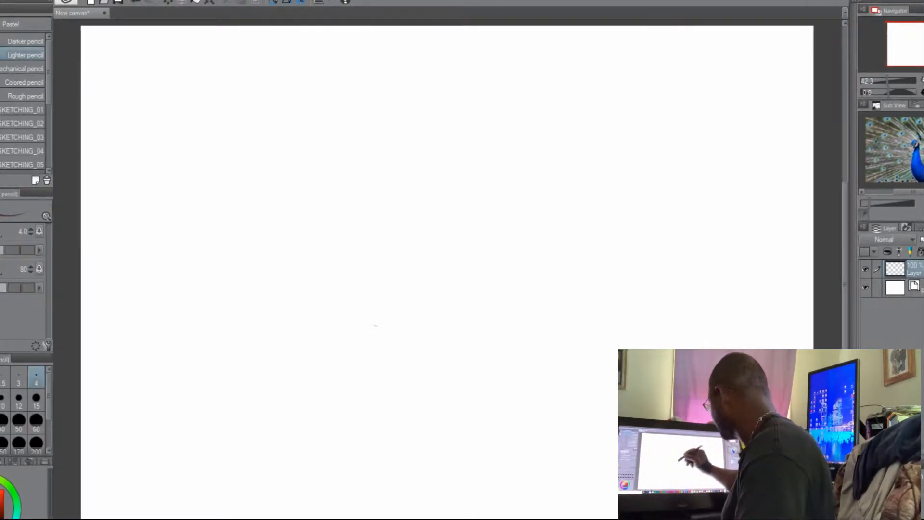
Sketch a rough circle outline near the middle of the canvas with the Lighter pencil.
mouse_move(360, 318)
left_mouse_down()
mouse_move(382, 328)
mouse_move(357, 318)
mouse_move(330, 250)
left_mouse_up()
left_click_drag(338, 290, 334, 220)
left_click_drag(332, 259, 347, 201)
mouse_move(337, 233)
left_mouse_down()
mouse_move(371, 175)
mouse_move(453, 164)
mouse_move(491, 192)
mouse_move(510, 240)
mouse_move(508, 302)
mouse_move(506, 293)
mouse_move(415, 340)
mouse_move(372, 331)
left_mouse_up()
left_click_drag(370, 328, 357, 318)
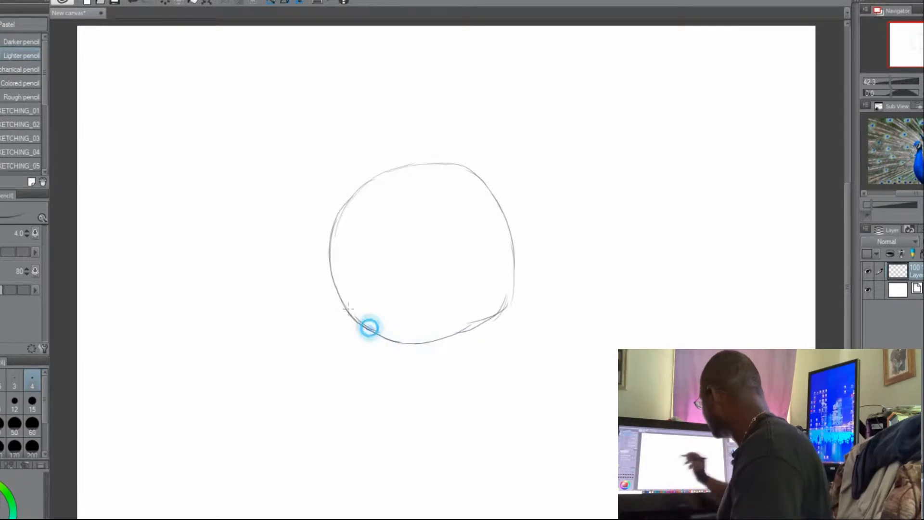
left_click_drag(340, 214, 360, 188)
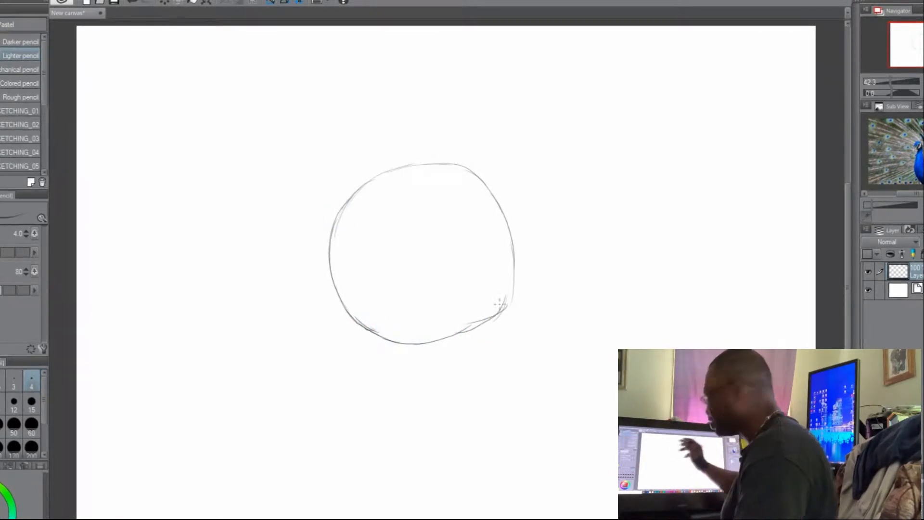
left_click_drag(514, 265, 504, 308)
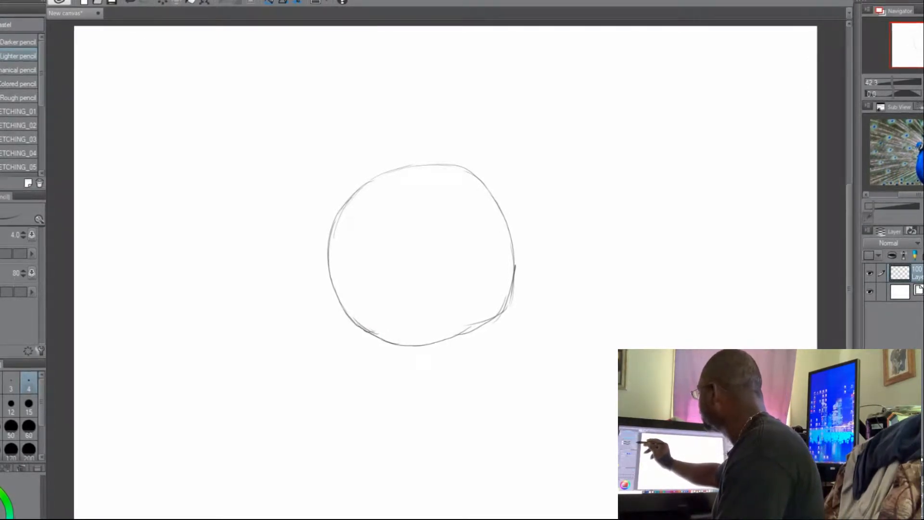
Lasso the sketched circle, fill the selection with green on the sketch layer, and deselect it.
key("m")
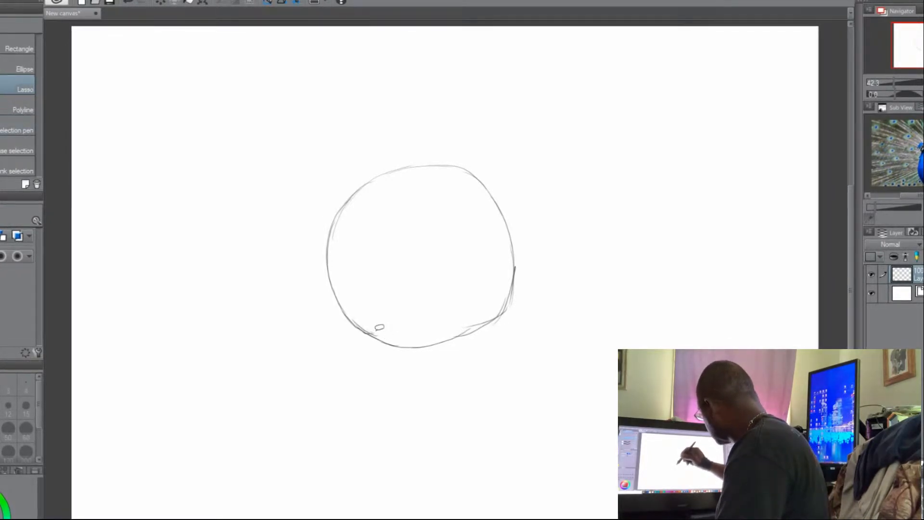
mouse_move(376, 337)
left_mouse_down()
mouse_move(335, 276)
mouse_move(331, 242)
mouse_move(348, 200)
mouse_move(414, 165)
mouse_move(452, 164)
mouse_move(486, 178)
mouse_move(516, 242)
mouse_move(511, 301)
mouse_move(440, 345)
mouse_move(366, 337)
left_mouse_up()
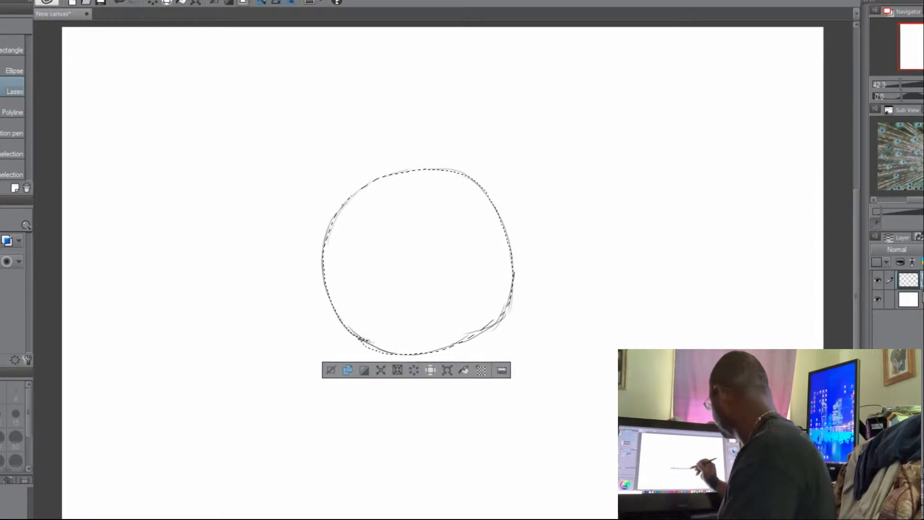
left_click(465, 372)
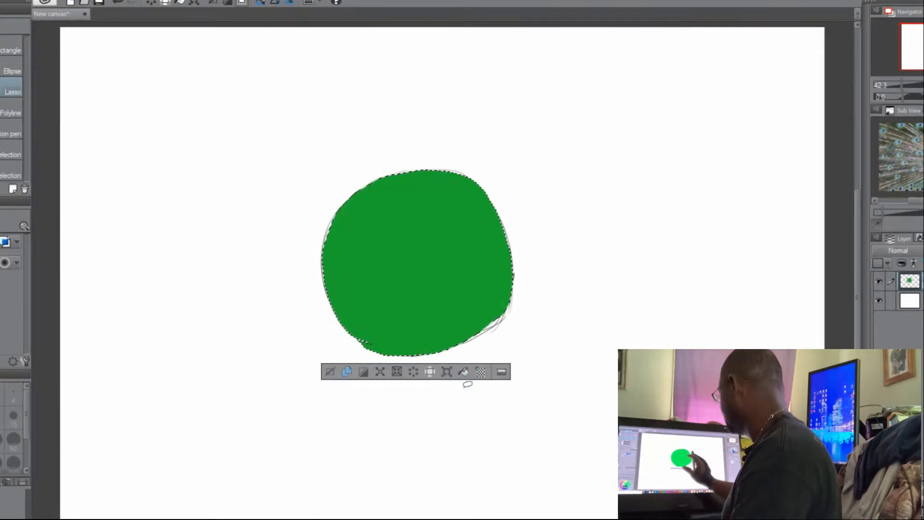
left_click(330, 376)
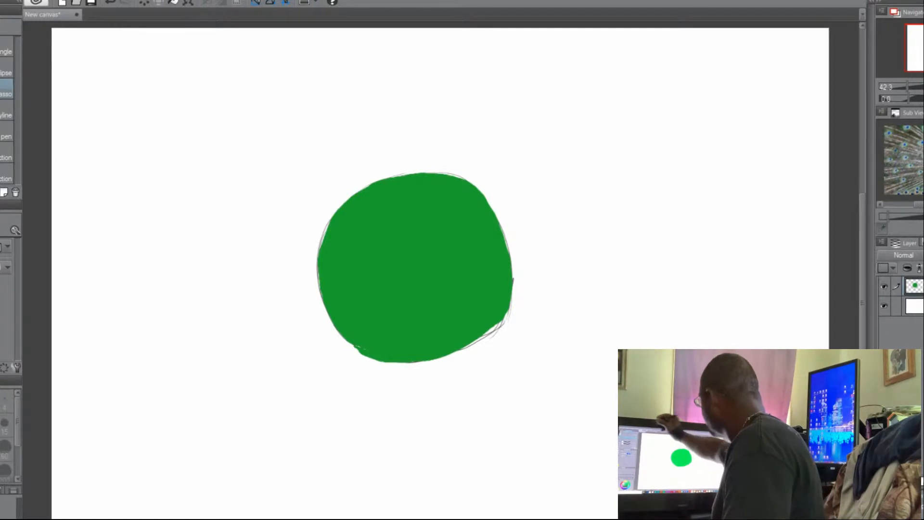
Undo the deselection, the green fill, the lasso selection and the last pencil stroke on the circle.
left_click(110, 2)
left_click(109, 3)
left_click(108, 4)
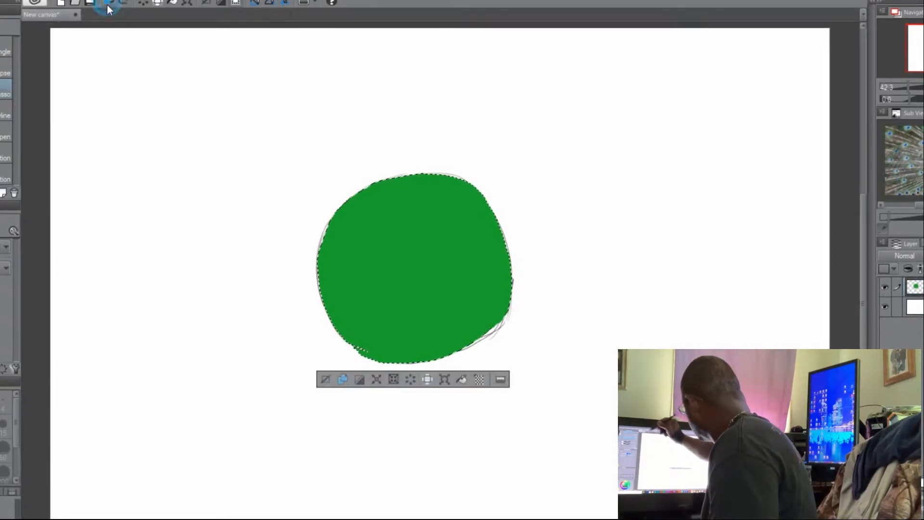
left_click(109, 4)
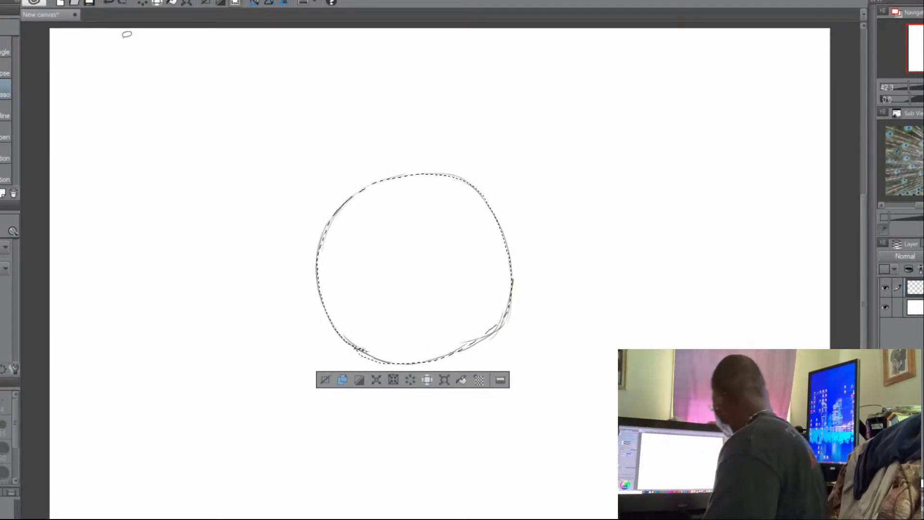
left_click(109, 3)
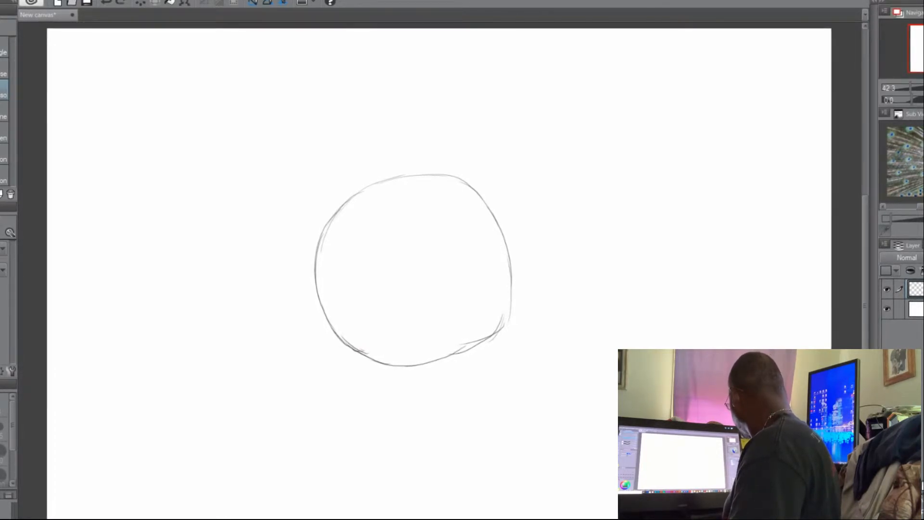
On a new layer placed beneath the sketch layer, lasso the circle's area, fill it with green and deselect.
key("ctrl+shift+n")
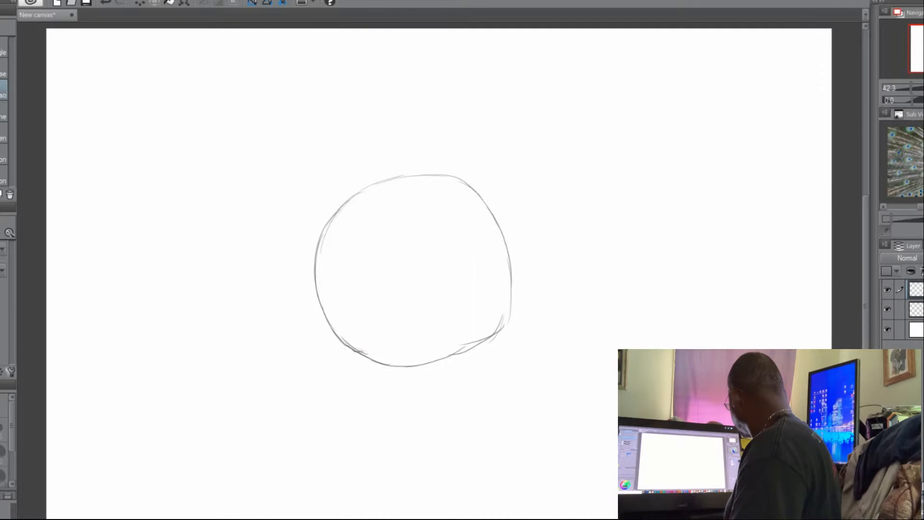
left_click_drag(916, 312, 916, 316)
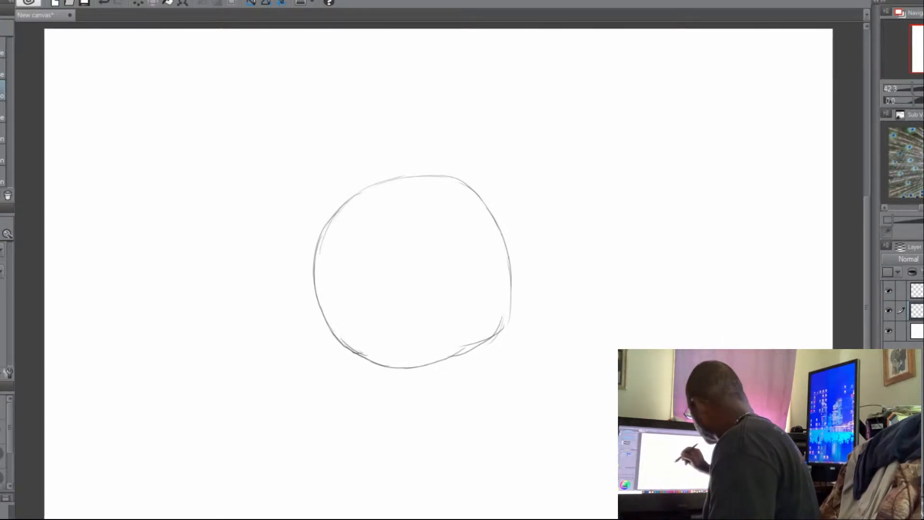
mouse_move(344, 338)
left_mouse_down()
mouse_move(321, 280)
mouse_move(328, 219)
left_mouse_up()
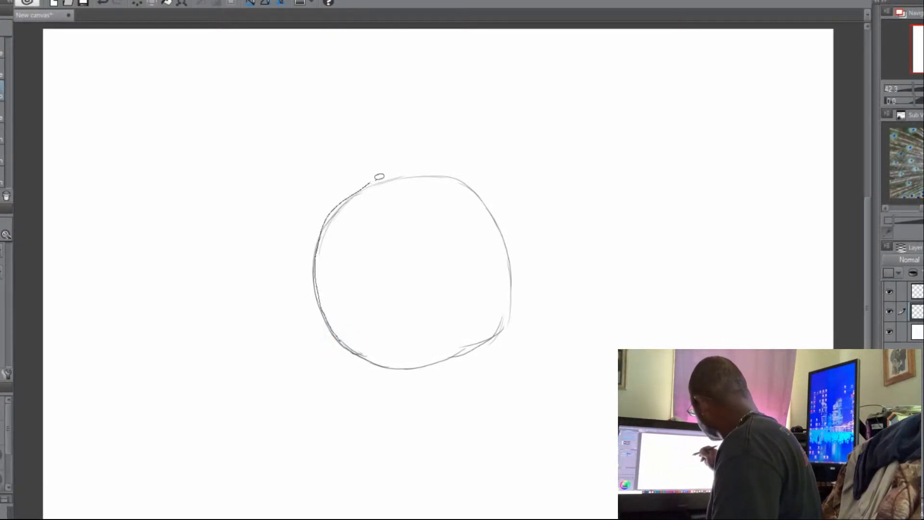
left_click_drag(508, 236, 516, 287)
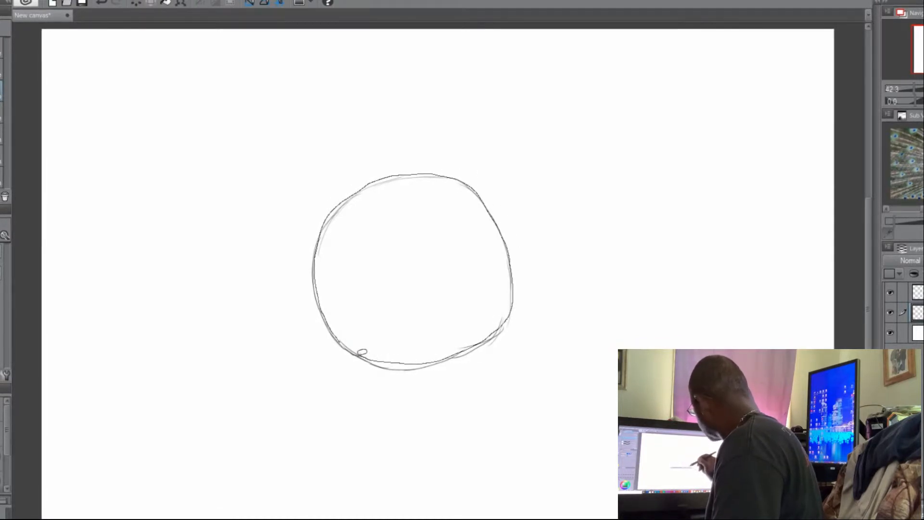
left_click_drag(362, 353, 361, 353)
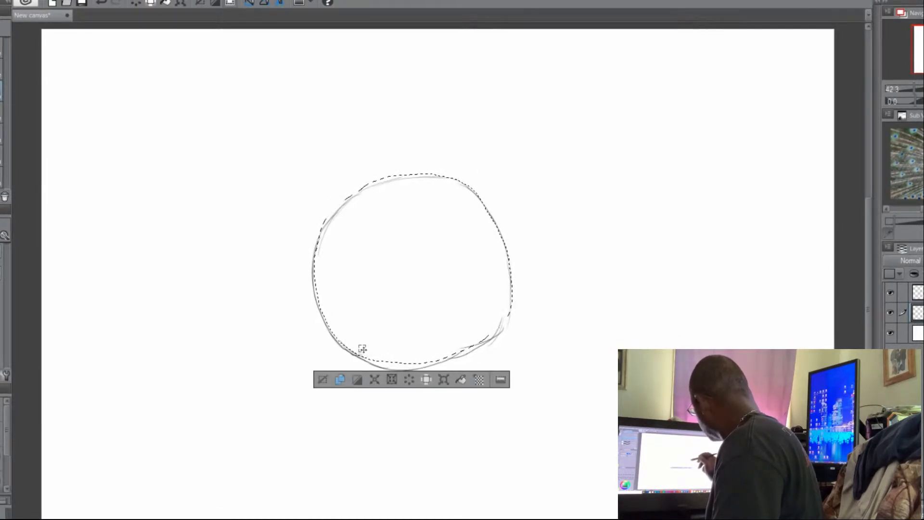
left_click(462, 381)
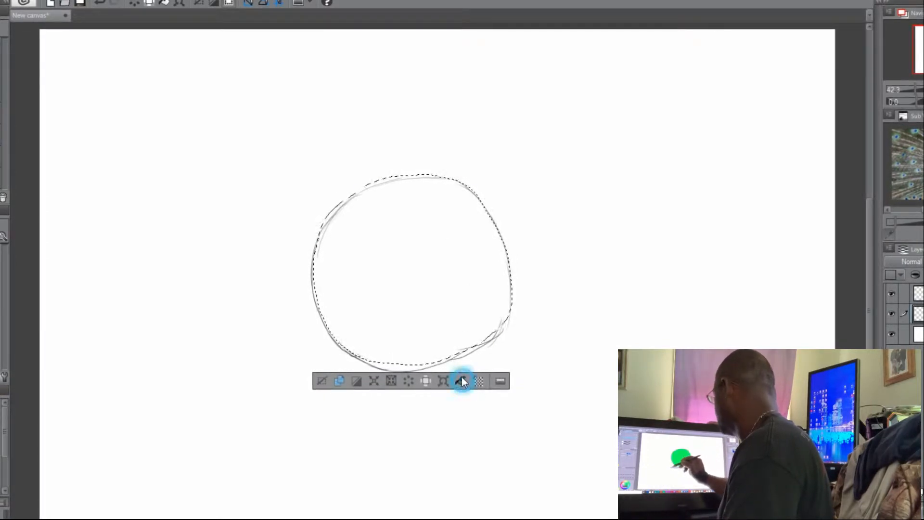
left_click(321, 383)
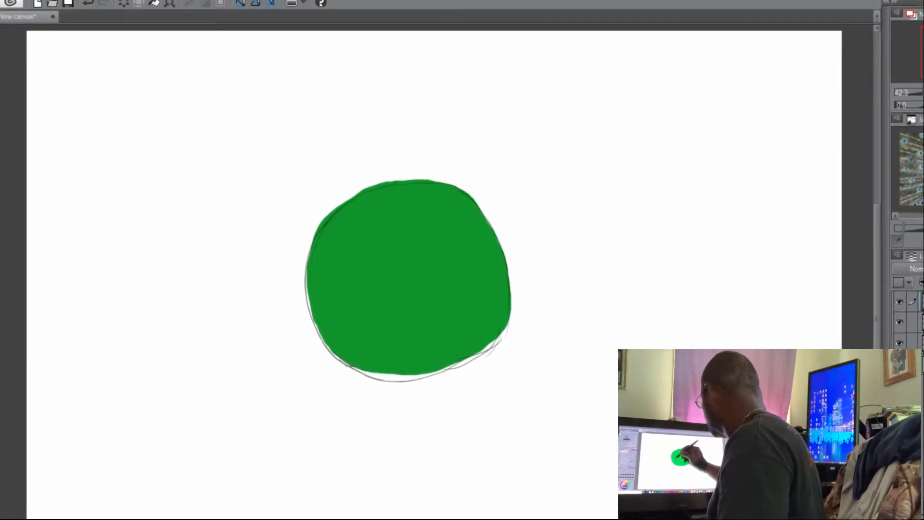
Paint short orange-red brush strokes in a curve along the lower-left part of the green circle.
mouse_move(327, 269)
left_mouse_down()
mouse_move(340, 311)
mouse_move(394, 345)
left_mouse_up()
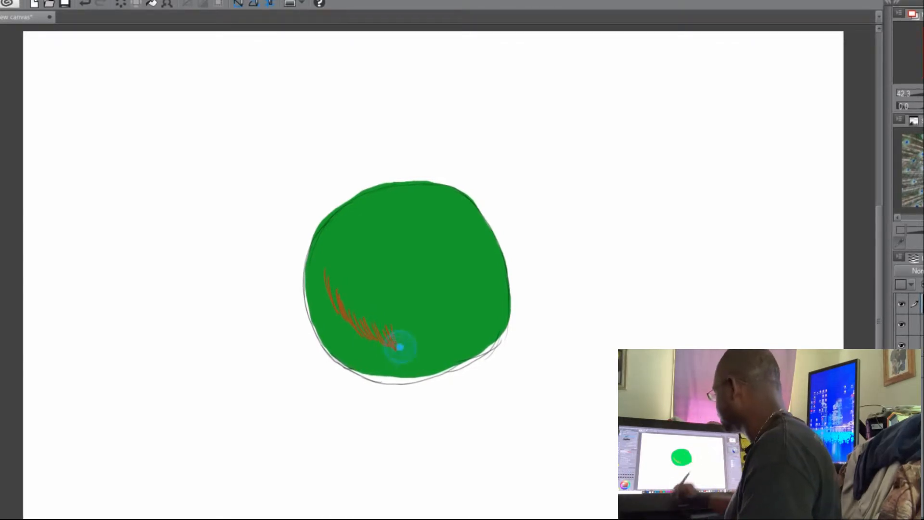